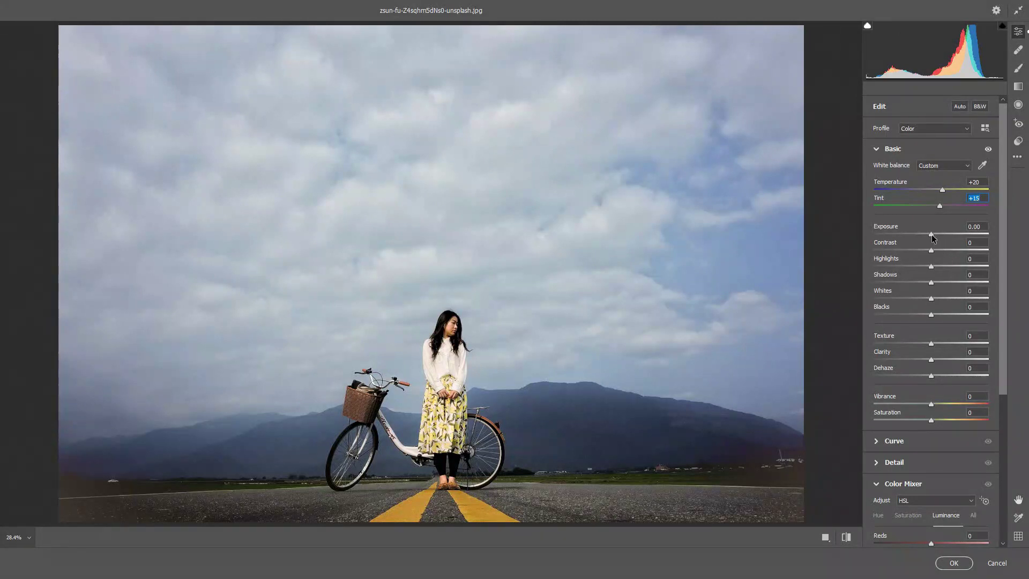
Step: Set Exposure to +0.15, Contrast to -21, Highlights to -40, Shadows to +60, Whites to -50 and Blacks to -20
{"action": "mouse_move", "coordinate": [931, 234]}
{"action": "left_mouse_down"}
{"action": "mouse_move", "coordinate": [928, 250]}
{"action": "mouse_move", "coordinate": [918, 250]}
{"action": "left_mouse_up"}
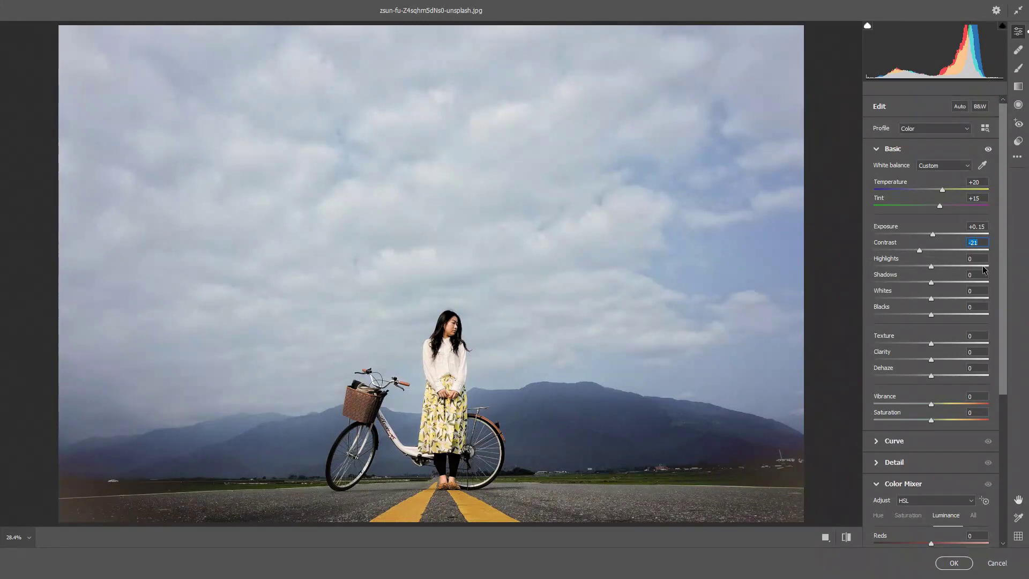
{"action": "left_click_drag", "start_coordinate": [930, 266], "coordinate": [966, 284]}
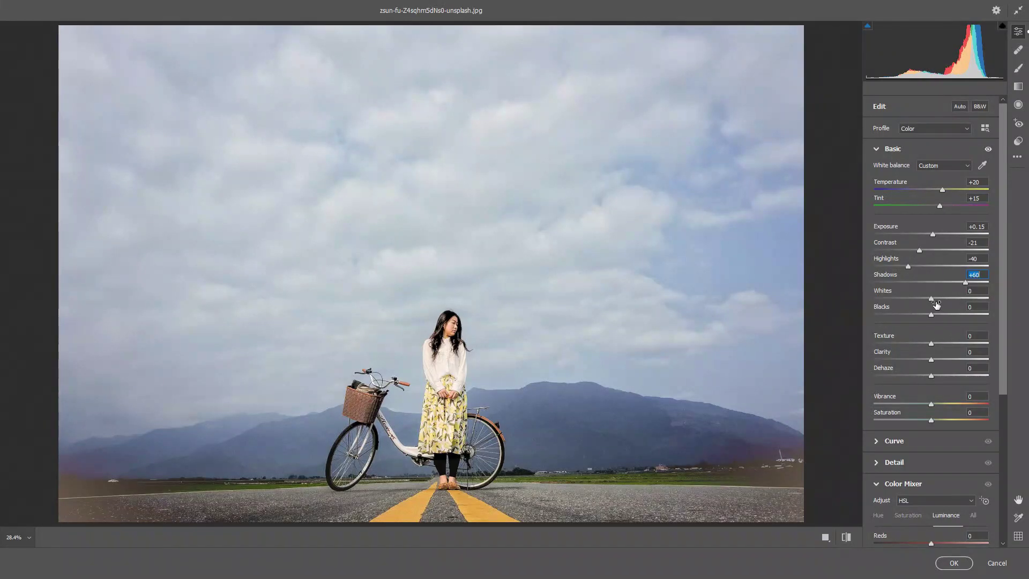
{"action": "left_click_drag", "start_coordinate": [936, 304], "coordinate": [898, 304]}
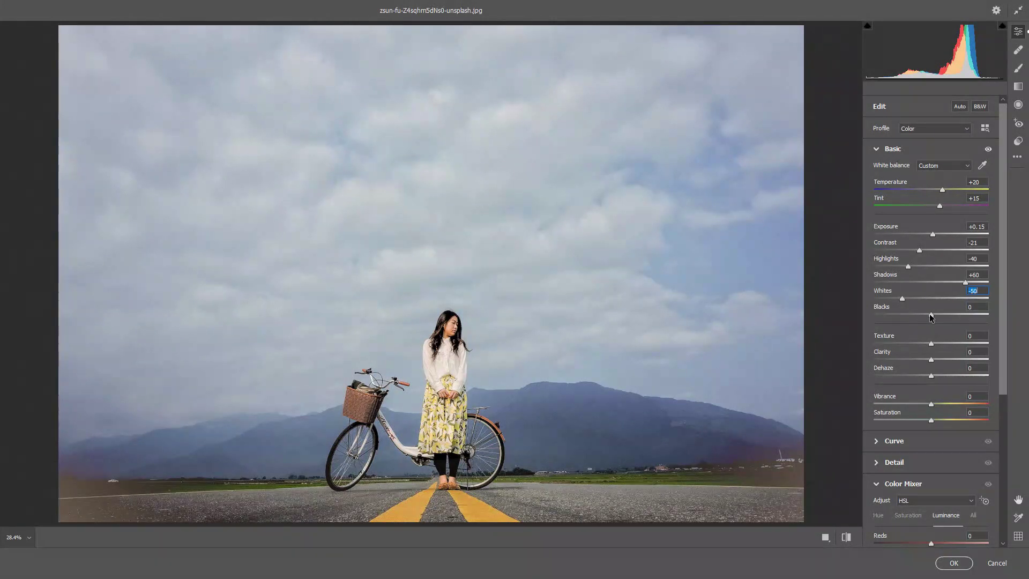
{"action": "left_click_drag", "start_coordinate": [929, 314], "coordinate": [919, 317]}
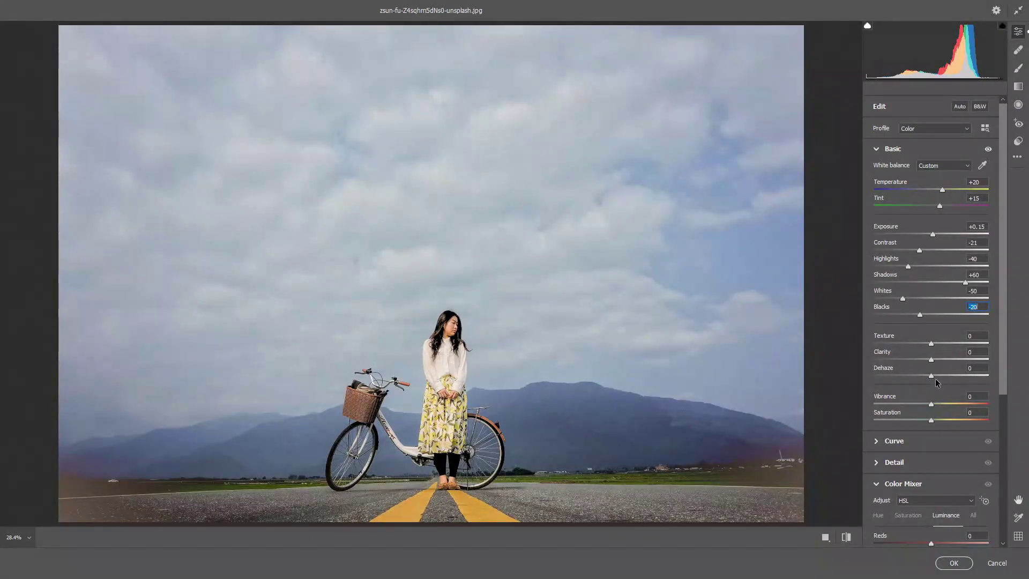
Step: Set Dehaze to -14 and Vibrance to -14, and lower the overall Saturation slightly
{"action": "left_click_drag", "start_coordinate": [931, 376], "coordinate": [921, 377]}
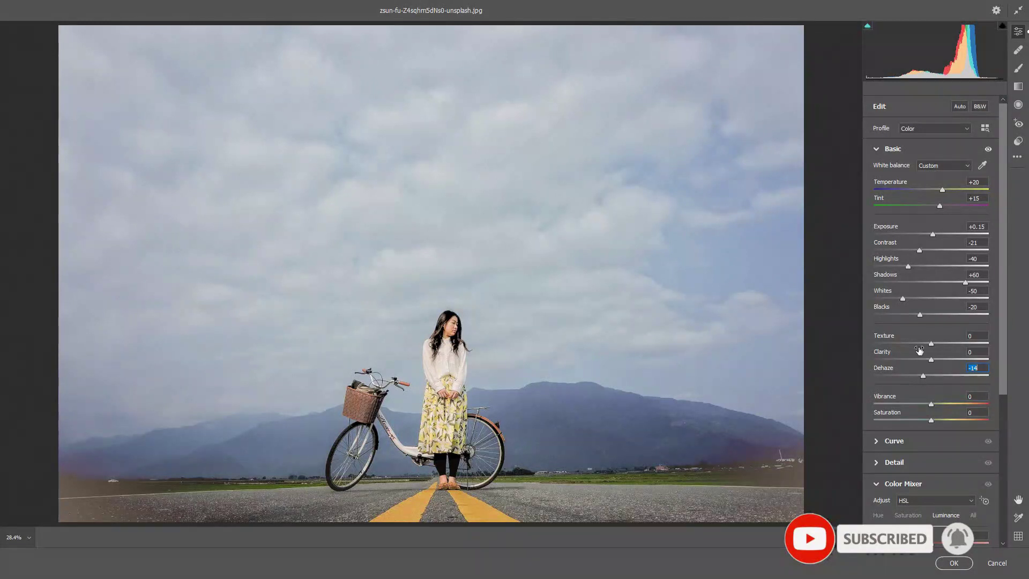
{"action": "left_click_drag", "start_coordinate": [930, 404], "coordinate": [925, 403]}
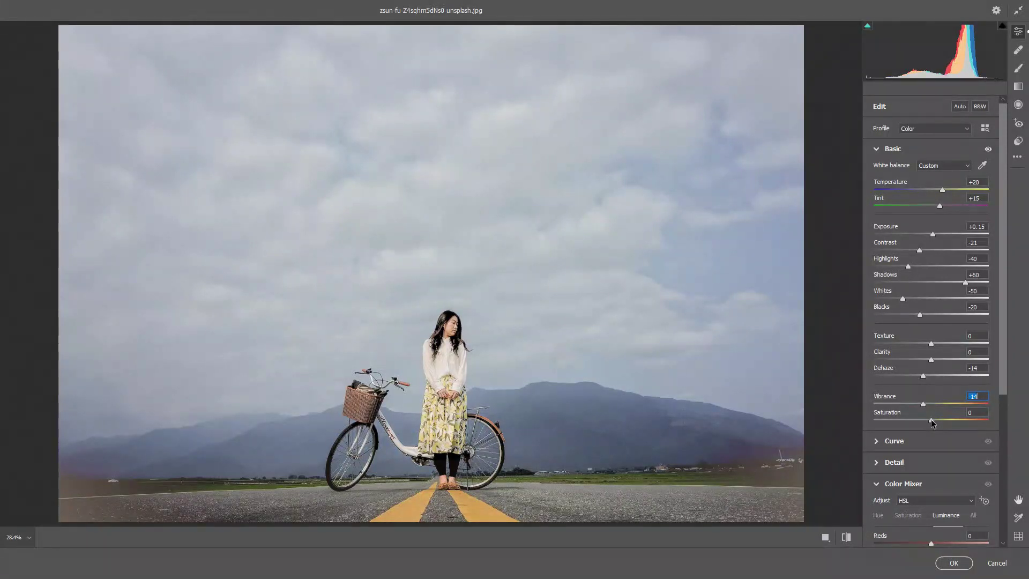
{"action": "left_click_drag", "start_coordinate": [931, 419], "coordinate": [926, 407]}
{"action": "left_click", "coordinate": [887, 150]}
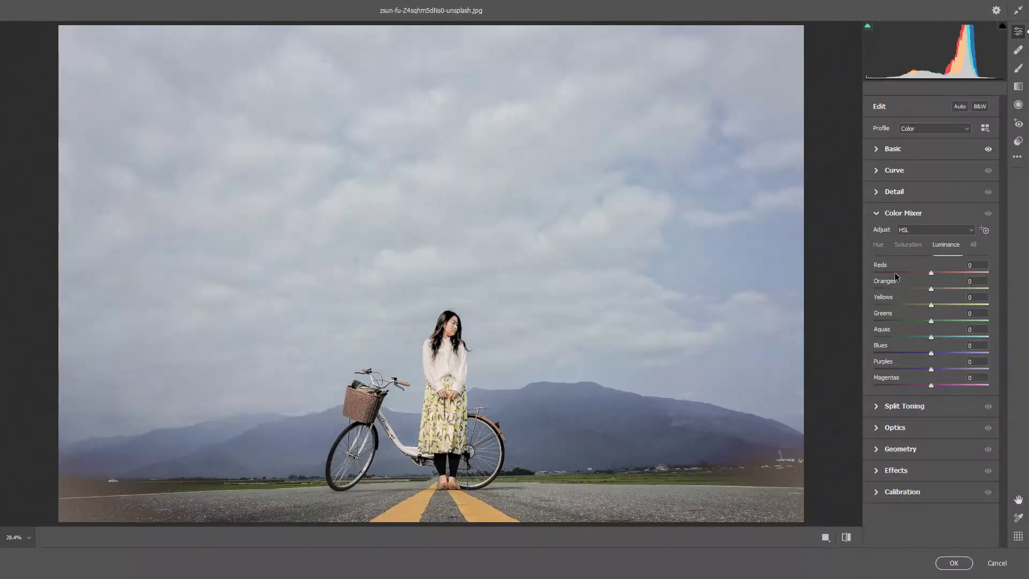
Step: Add a midtone point to the point curve with input 129 and output 127
{"action": "left_click", "coordinate": [873, 214]}
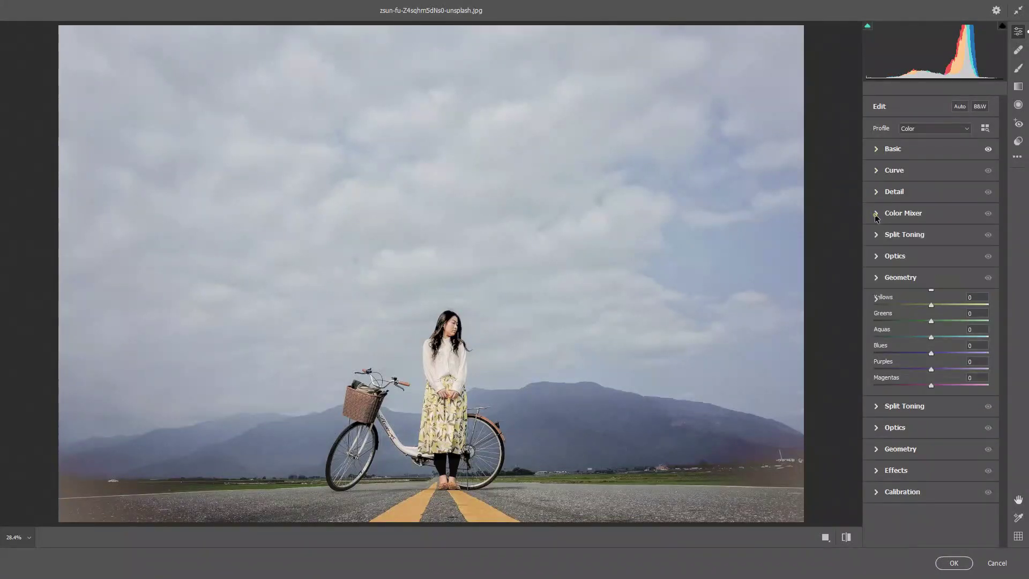
{"action": "left_click", "coordinate": [877, 172]}
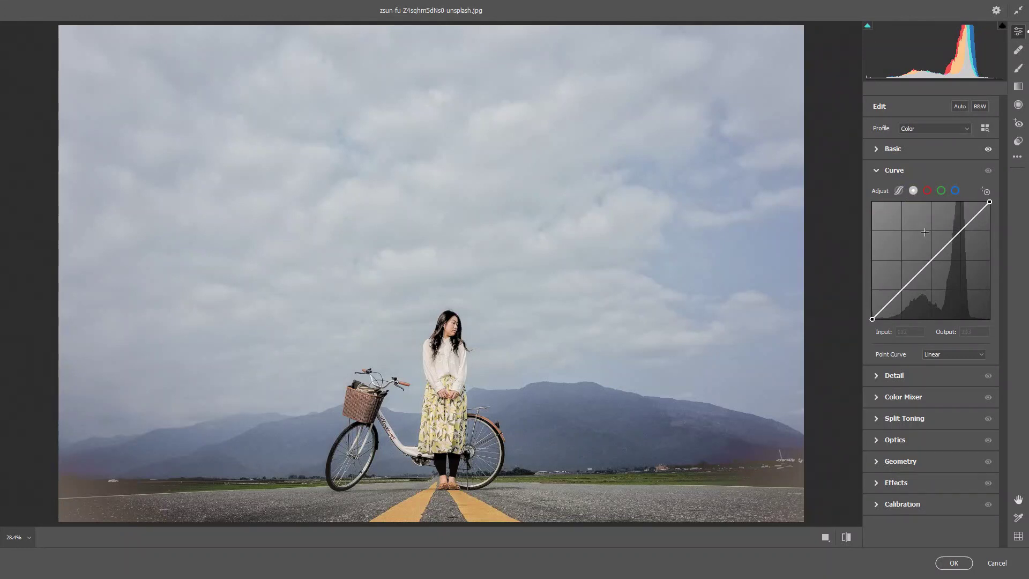
{"action": "left_click", "coordinate": [931, 260]}
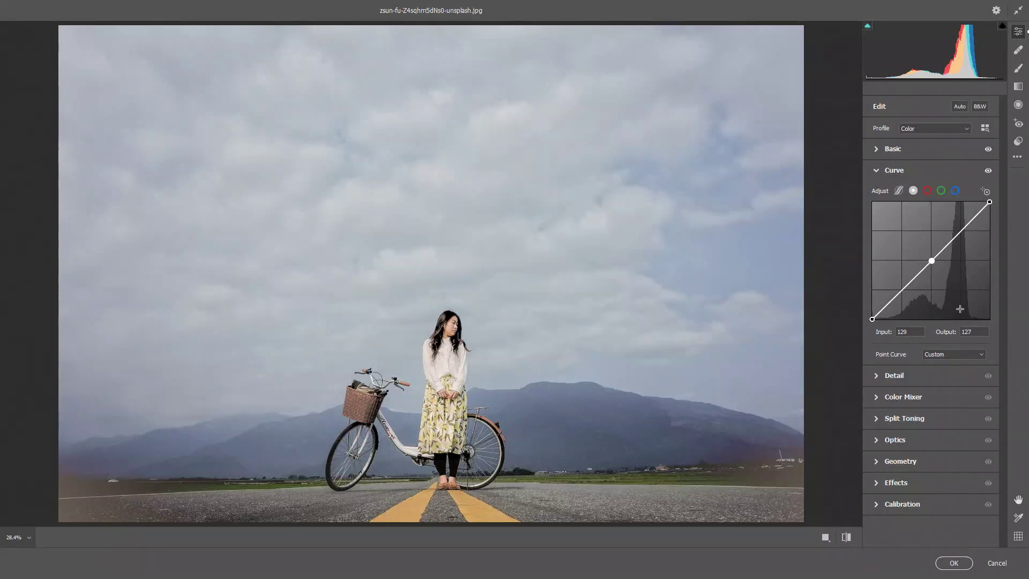
{"action": "double_click", "coordinate": [913, 333]}
{"action": "type", "text": "129"}
{"action": "key", "text": "Tab"}
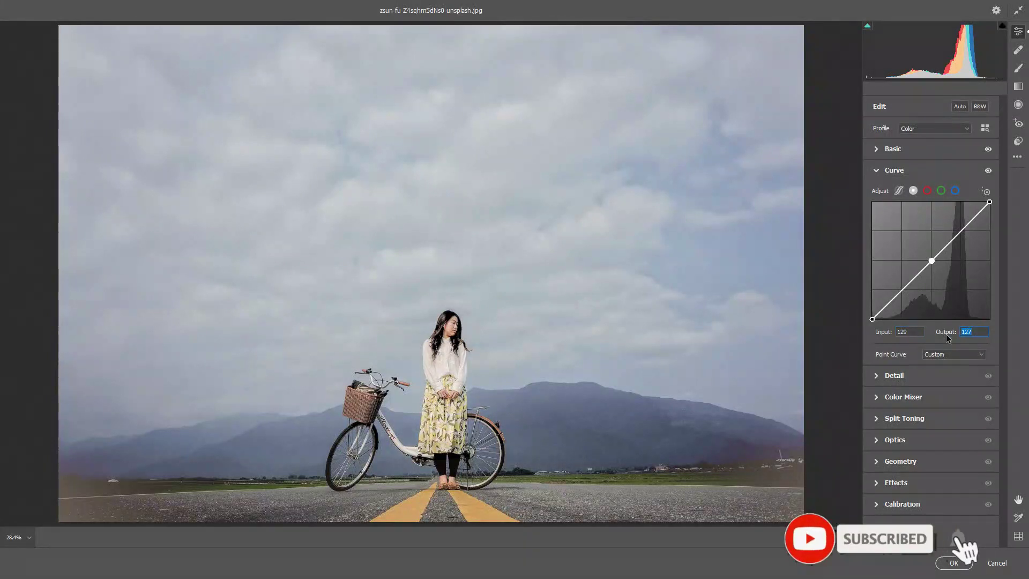
{"action": "type", "text": "127"}
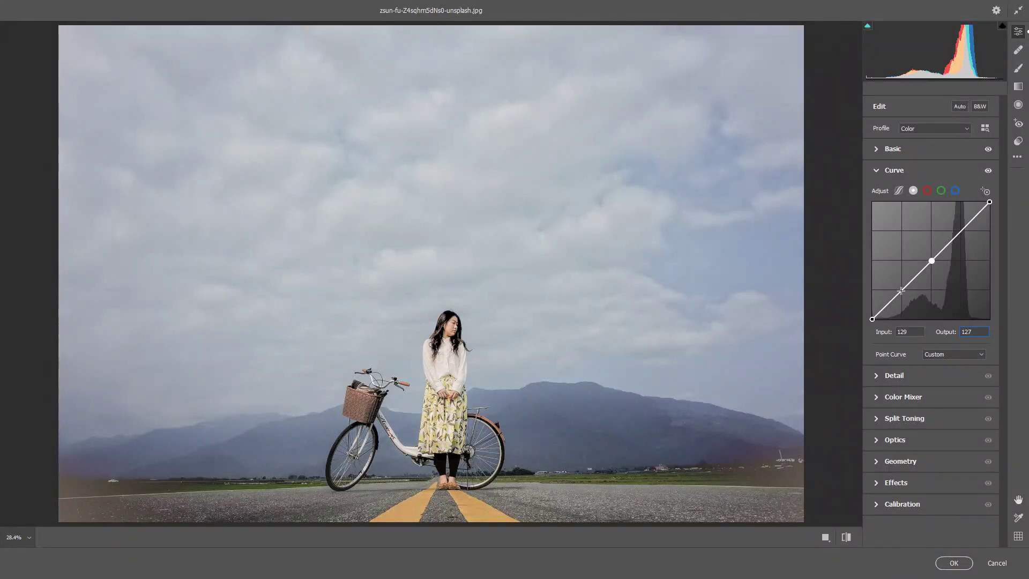
Step: Add a shadow point to the tone curve with input 64 and output 59
{"action": "left_click", "coordinate": [901, 290]}
{"action": "left_click", "coordinate": [901, 291]}
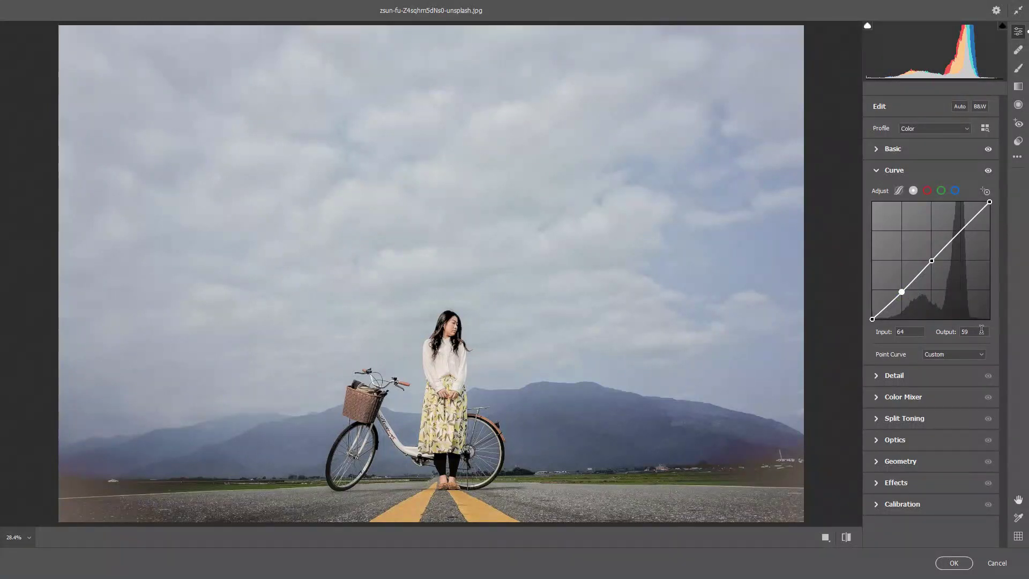
{"action": "left_click", "coordinate": [916, 332]}
{"action": "type", "text": "64"}
{"action": "key", "text": "Tab"}
{"action": "type", "text": "59"}
Step: Raise the black end point of the tone curve to output 15
{"action": "left_click", "coordinate": [872, 319]}
{"action": "left_click_drag", "start_coordinate": [873, 319], "coordinate": [872, 312]}
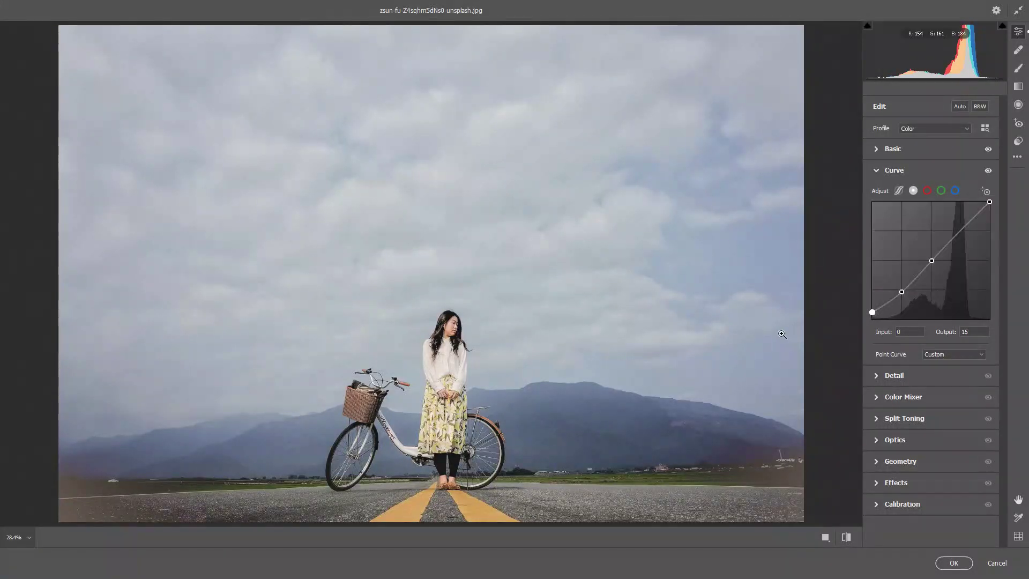
{"action": "left_click", "coordinate": [879, 171]}
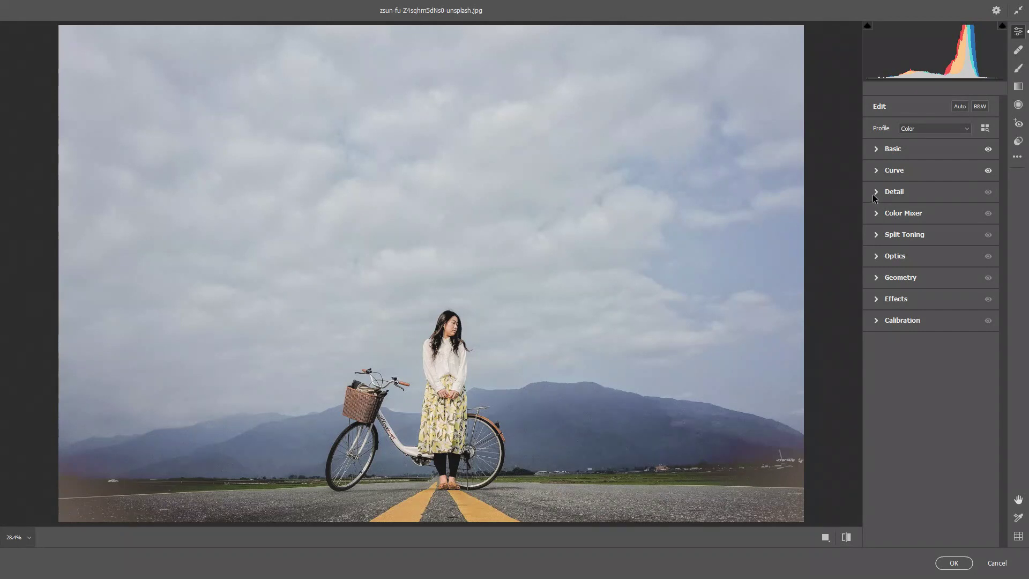
Step: Set Sharpening to 15, Noise Reduction to 18 and Color Noise Reduction to 10
{"action": "left_click", "coordinate": [874, 194]}
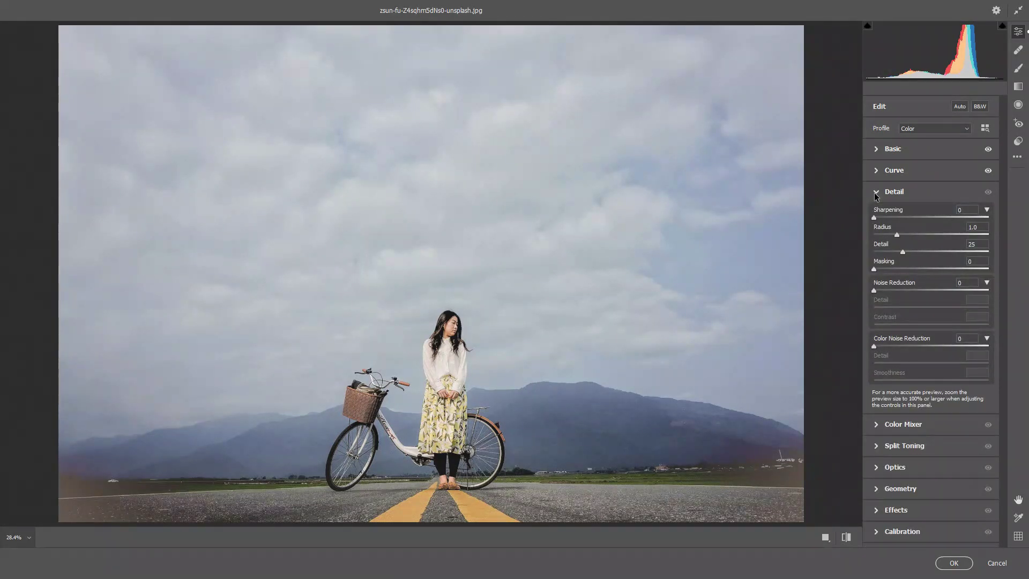
{"action": "left_click_drag", "start_coordinate": [873, 217], "coordinate": [884, 218]}
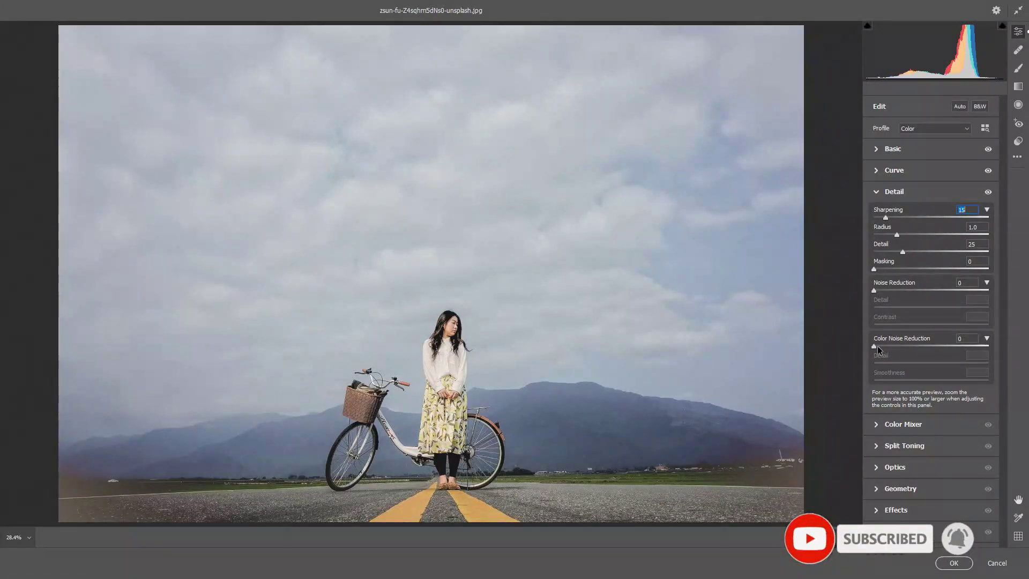
{"action": "left_click_drag", "start_coordinate": [875, 292], "coordinate": [892, 296]}
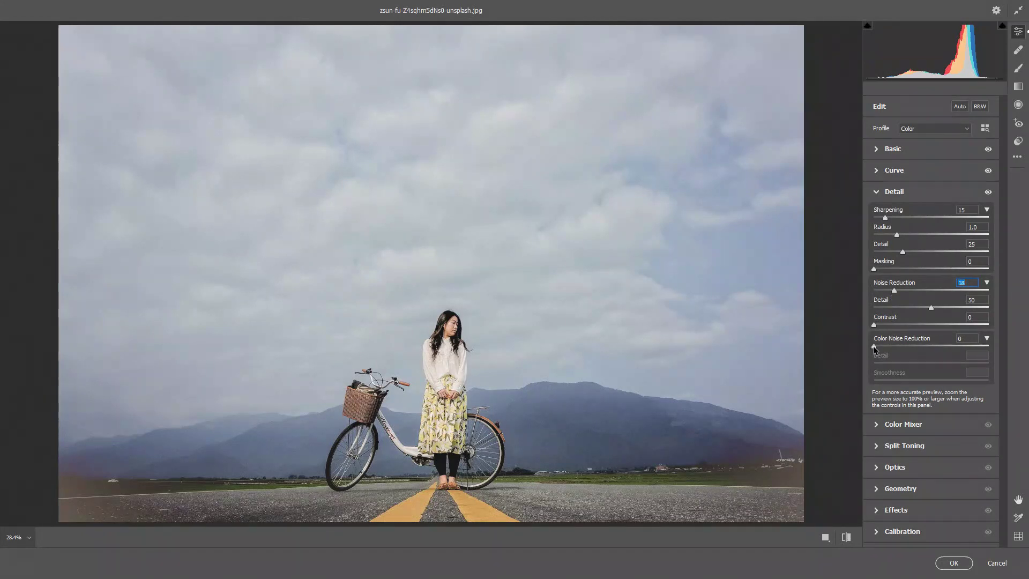
{"action": "left_click_drag", "start_coordinate": [874, 346], "coordinate": [885, 346]}
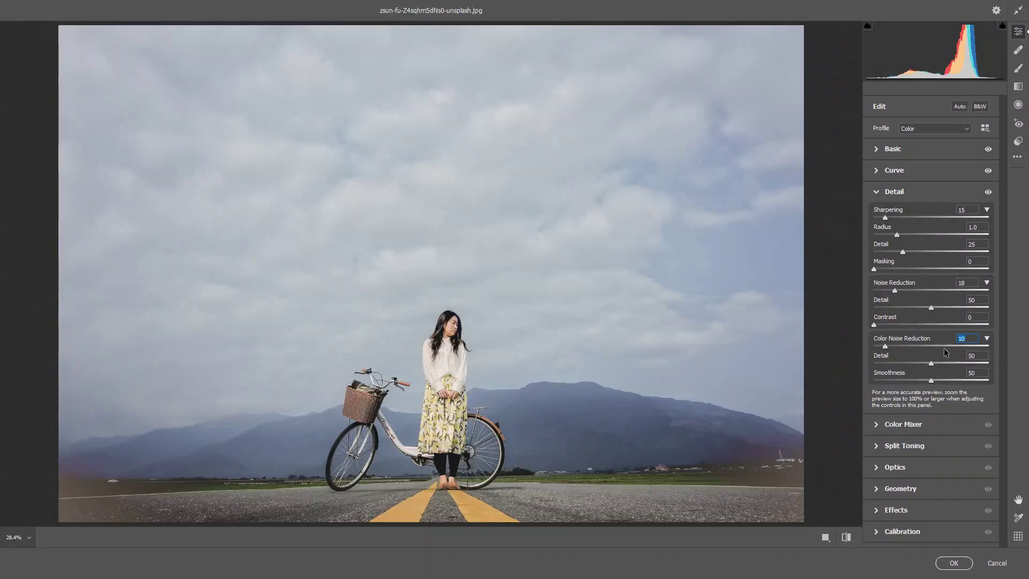
{"action": "left_click", "coordinate": [987, 339]}
{"action": "left_click", "coordinate": [987, 339]}
{"action": "left_click", "coordinate": [933, 365]}
{"action": "left_click_drag", "start_coordinate": [932, 364], "coordinate": [934, 379]}
{"action": "left_click", "coordinate": [871, 192]}
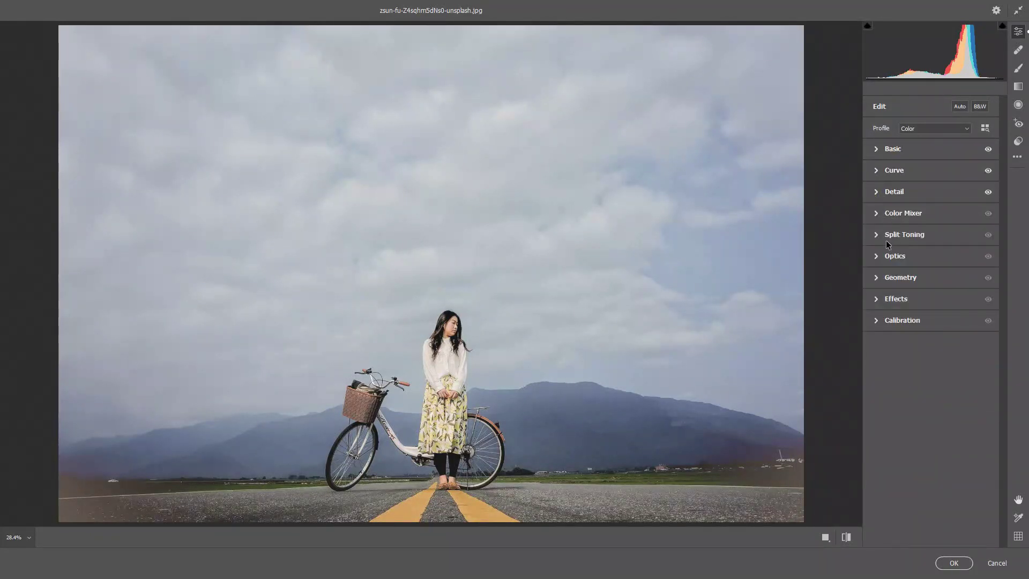
Step: Set the Color Mixer hues to Reds +50, Oranges -30, Yellows -74, Greens -86, Aquas -100 and Blues -50
{"action": "left_click", "coordinate": [877, 213]}
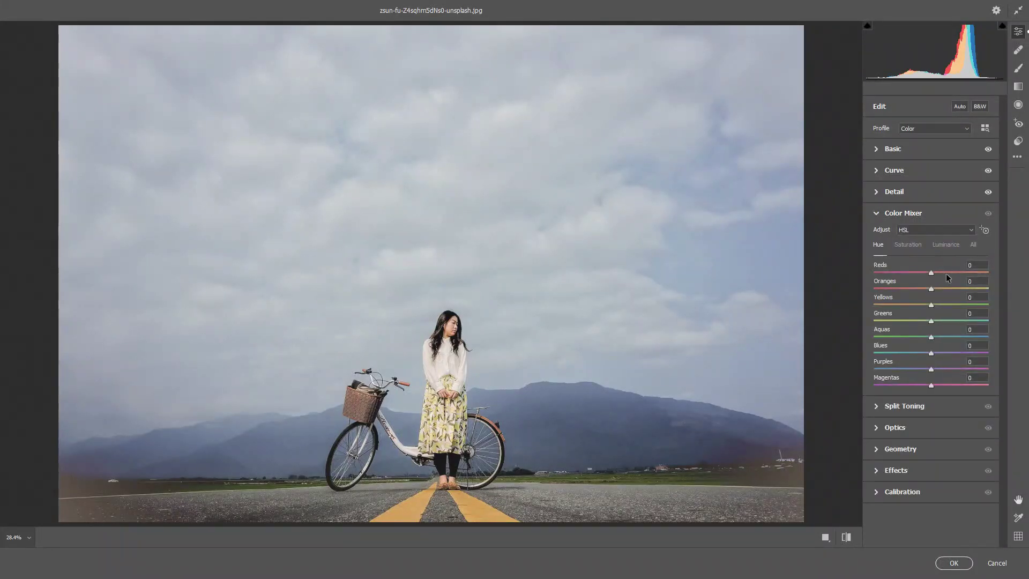
{"action": "left_click_drag", "start_coordinate": [931, 273], "coordinate": [962, 270]}
{"action": "left_click_drag", "start_coordinate": [930, 290], "coordinate": [913, 291]}
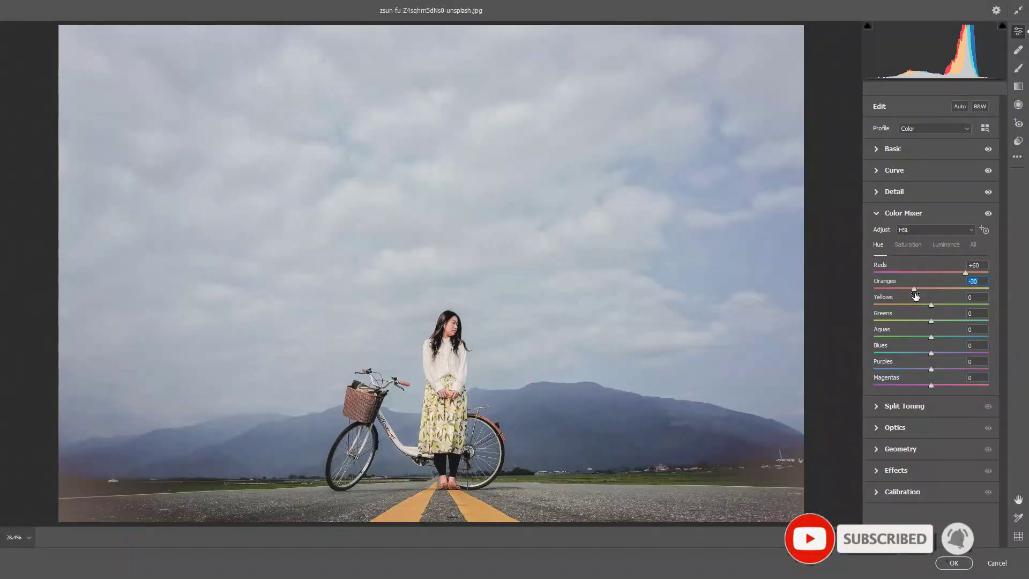
{"action": "left_click_drag", "start_coordinate": [931, 304], "coordinate": [880, 323]}
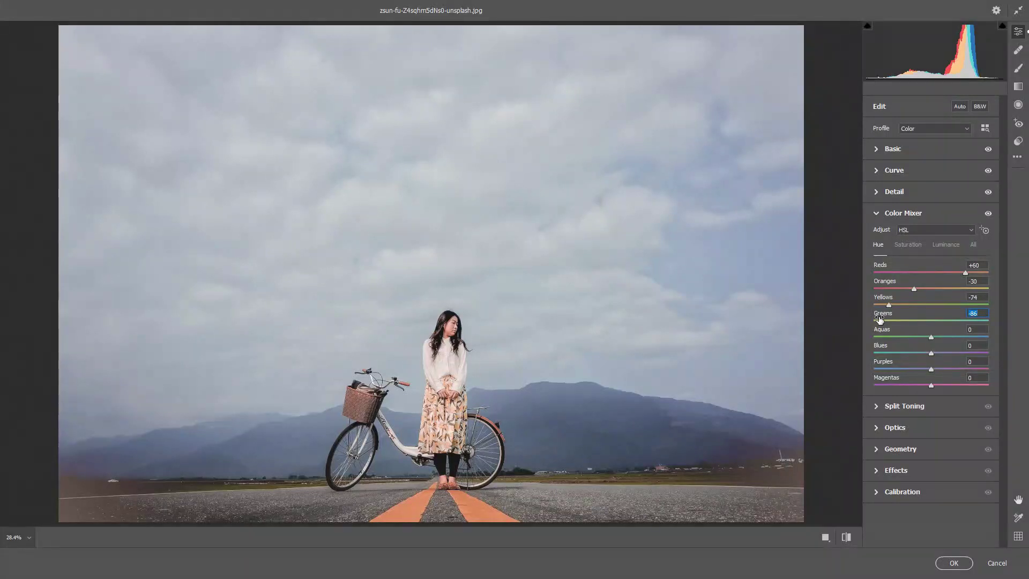
{"action": "left_click", "coordinate": [964, 272]}
{"action": "left_click_drag", "start_coordinate": [931, 338], "coordinate": [870, 340]}
{"action": "left_click_drag", "start_coordinate": [930, 353], "coordinate": [899, 353]}
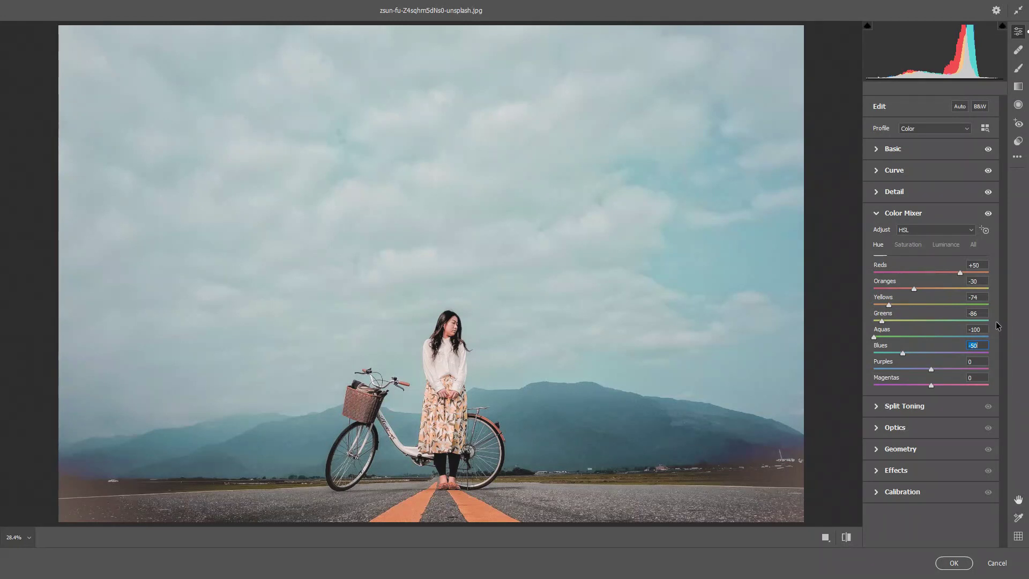
Step: Set the Color Mixer saturation to Reds +21, Oranges -10, Greens -71 and Blues -30, and strongly reduce Purples
{"action": "left_click", "coordinate": [903, 246]}
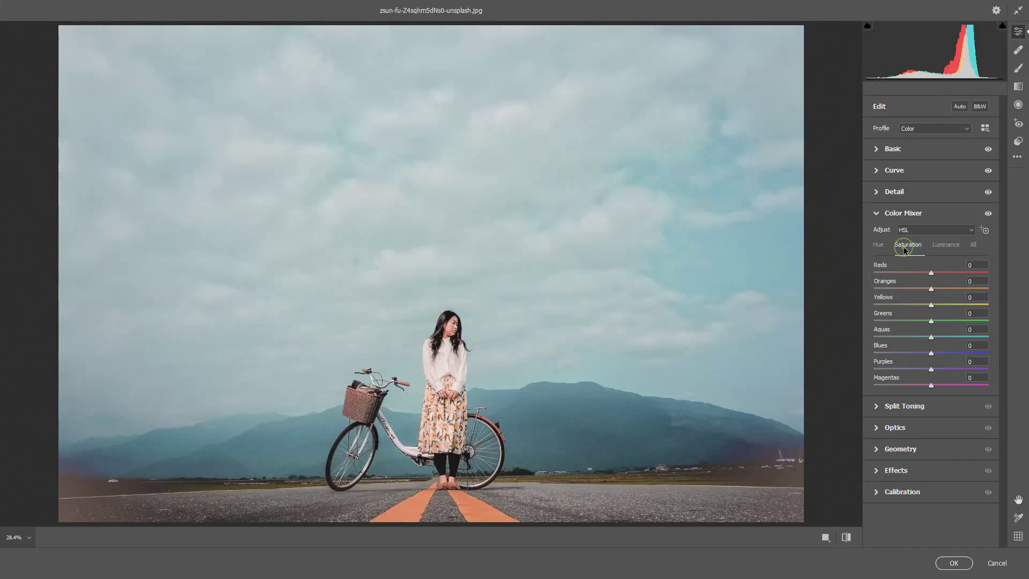
{"action": "left_click", "coordinate": [932, 274]}
{"action": "left_click_drag", "start_coordinate": [930, 290], "coordinate": [923, 292]}
{"action": "key", "text": "alt"}
{"action": "left_click_drag", "start_coordinate": [931, 321], "coordinate": [889, 326]}
{"action": "left_click_drag", "start_coordinate": [930, 355], "coordinate": [913, 359]}
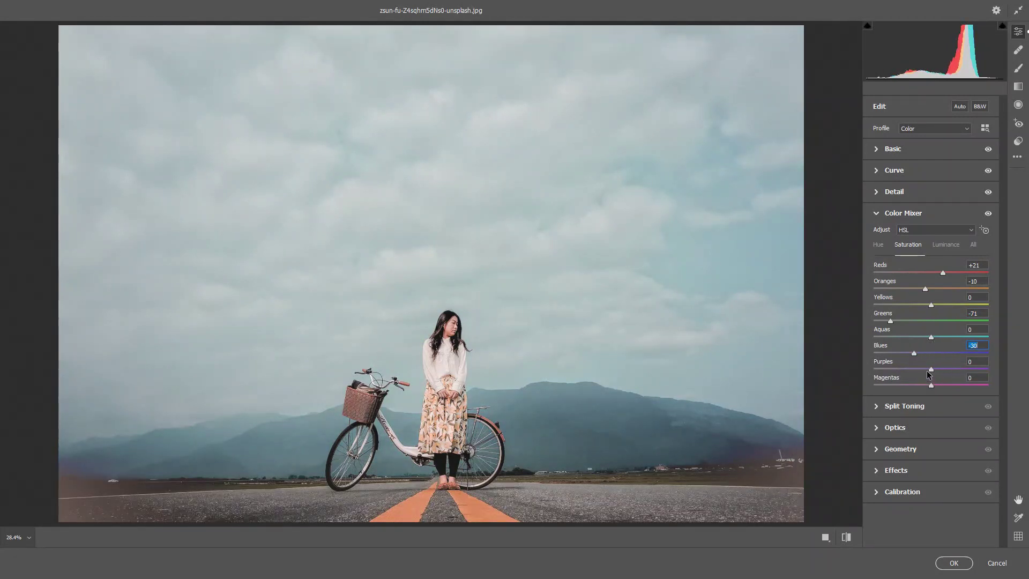
{"action": "left_click_drag", "start_coordinate": [929, 370], "coordinate": [895, 369]}
Step: Slightly raise the luminance of Oranges and Greens in the Color Mixer
{"action": "left_click", "coordinate": [946, 245]}
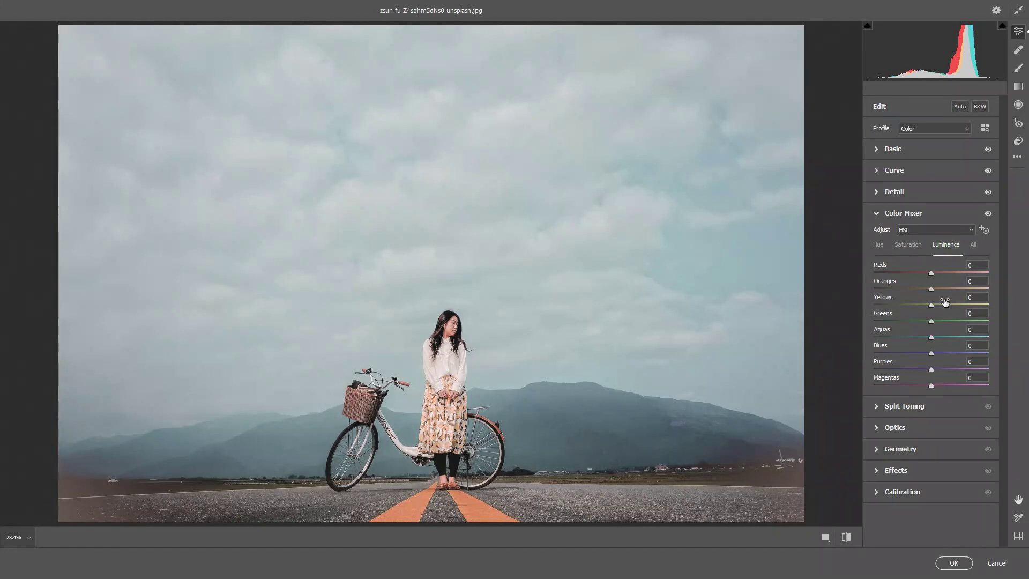
{"action": "left_click", "coordinate": [933, 289]}
{"action": "left_click_drag", "start_coordinate": [934, 290], "coordinate": [935, 290]}
{"action": "left_click_drag", "start_coordinate": [933, 321], "coordinate": [941, 320]}
{"action": "left_click", "coordinate": [877, 213]}
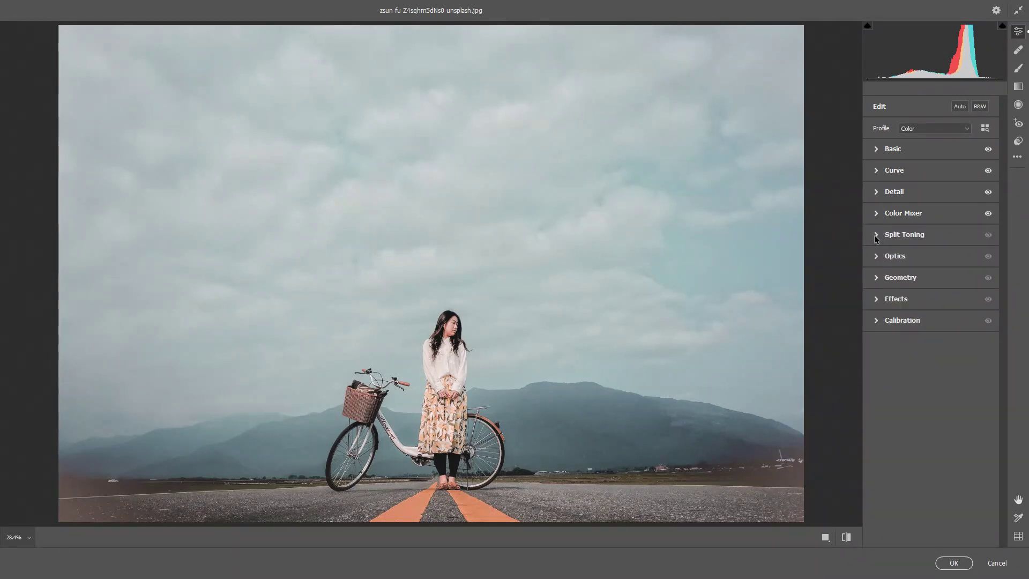
Step: Tint the highlights with Split Toning, using hue 53 and saturation 8
{"action": "left_click", "coordinate": [875, 235]}
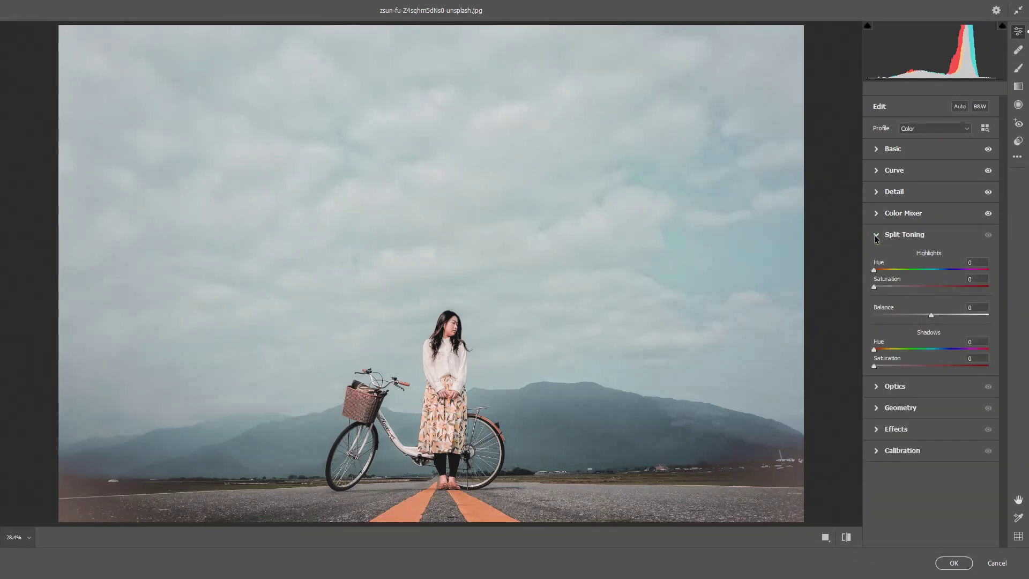
{"action": "left_click", "coordinate": [976, 261]}
{"action": "type", "text": "53"}
{"action": "key", "text": "Tab"}
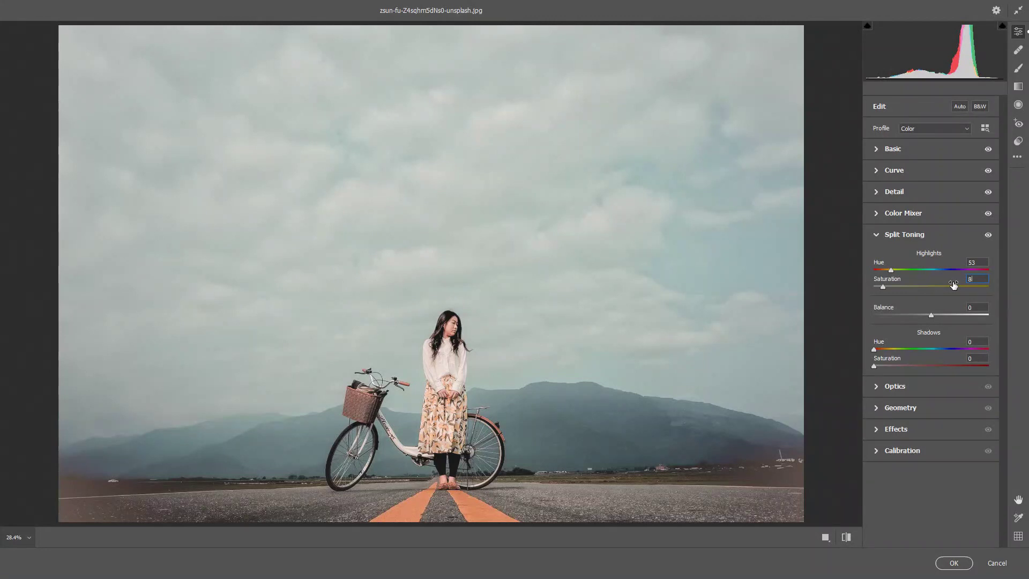
Step: Tint the shadows with Split Toning, using hue 150 and saturation 10
{"action": "left_click", "coordinate": [977, 341]}
{"action": "type", "text": "150"}
{"action": "left_click", "coordinate": [973, 358]}
{"action": "type", "text": "10"}
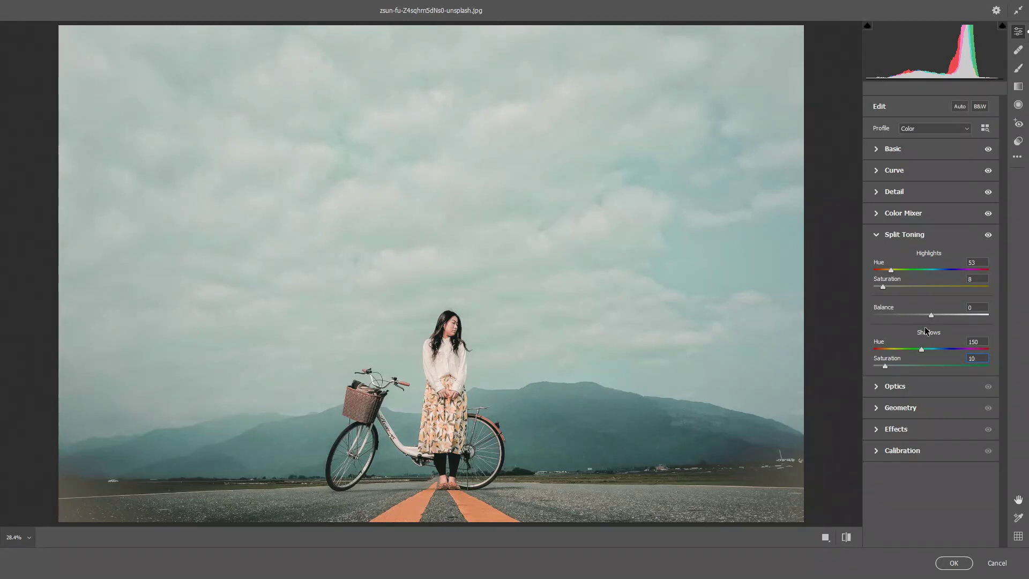
{"action": "key", "text": "Return"}
{"action": "left_click", "coordinate": [876, 236]}
Step: Set the Green Primary hue to +20 in the camera calibration
{"action": "left_click", "coordinate": [877, 321]}
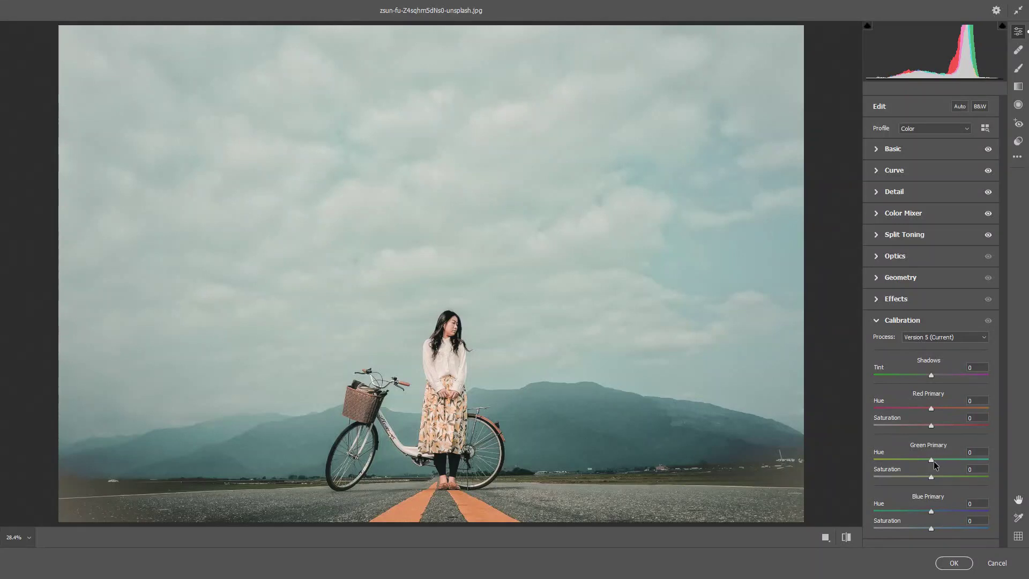
{"action": "left_click_drag", "start_coordinate": [932, 461], "coordinate": [944, 459]}
Step: Compare the edited photo with its original version using the before and after views
{"action": "left_click", "coordinate": [843, 536]}
{"action": "left_click", "coordinate": [843, 536]}
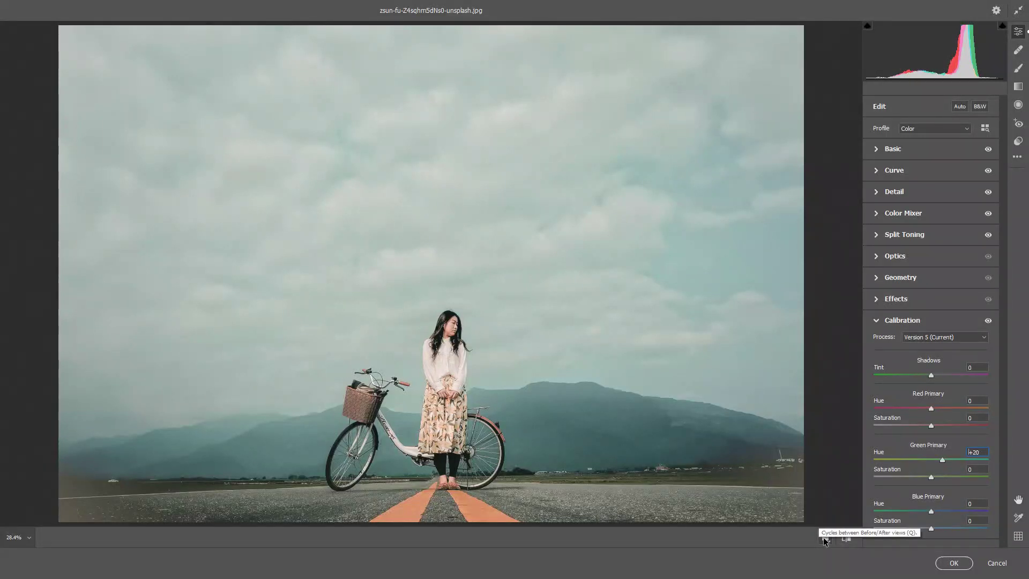
{"action": "left_click", "coordinate": [825, 538]}
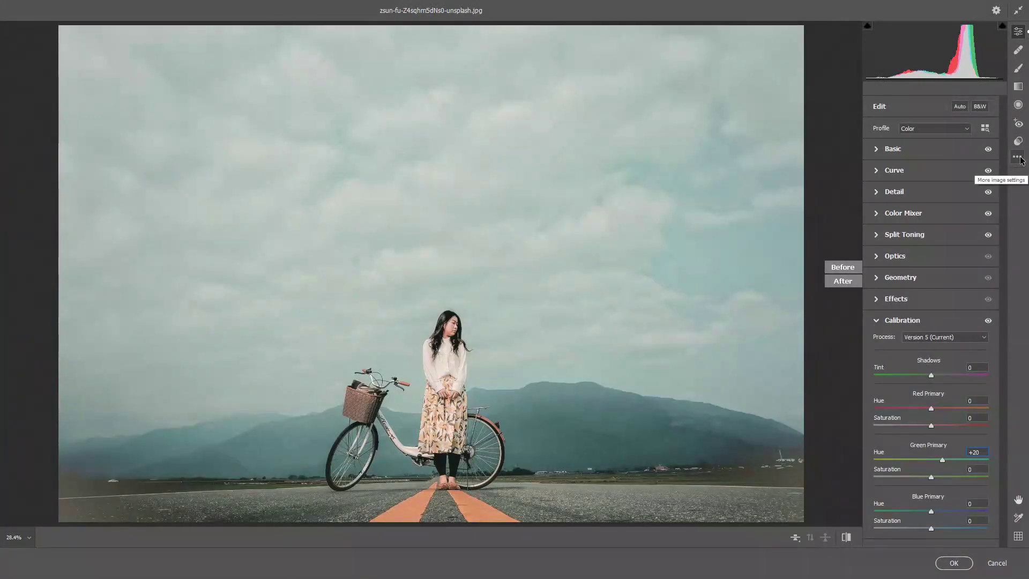
Step: Start saving the current adjustments as a settings file with the Default subset, choosing the MY folder as the destination
{"action": "left_click", "coordinate": [1017, 157]}
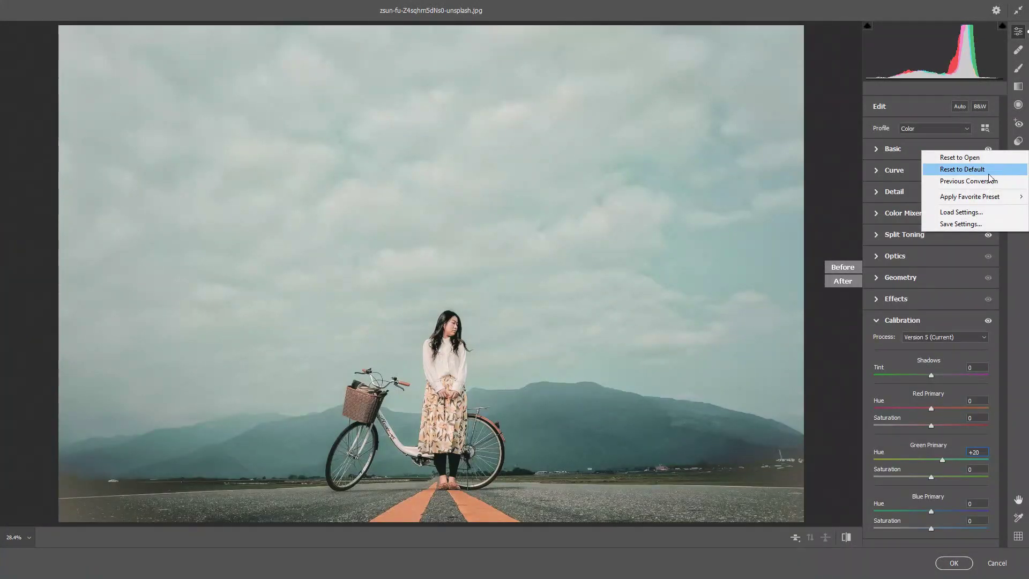
{"action": "left_click", "coordinate": [964, 227]}
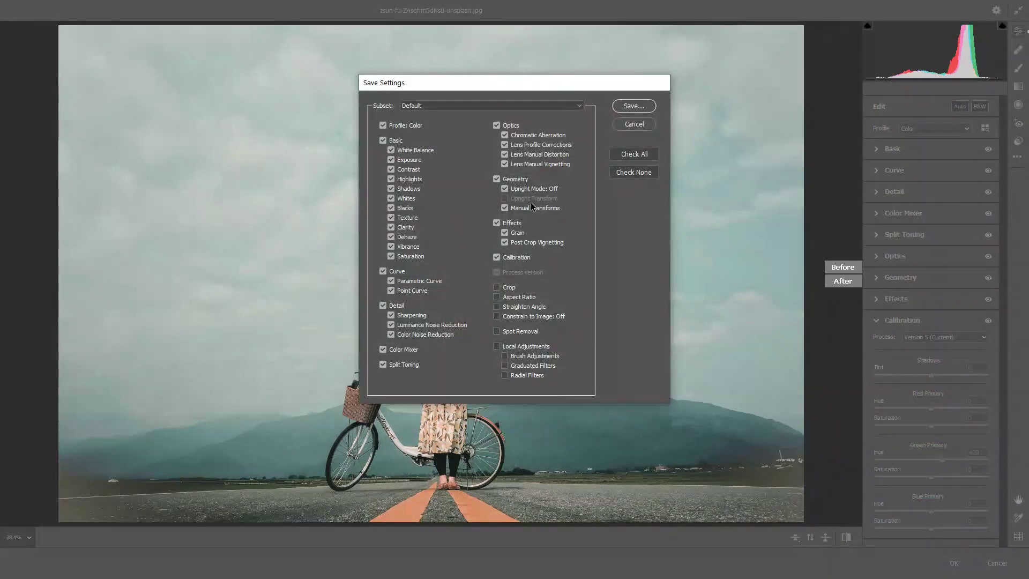
{"action": "left_click", "coordinate": [634, 107]}
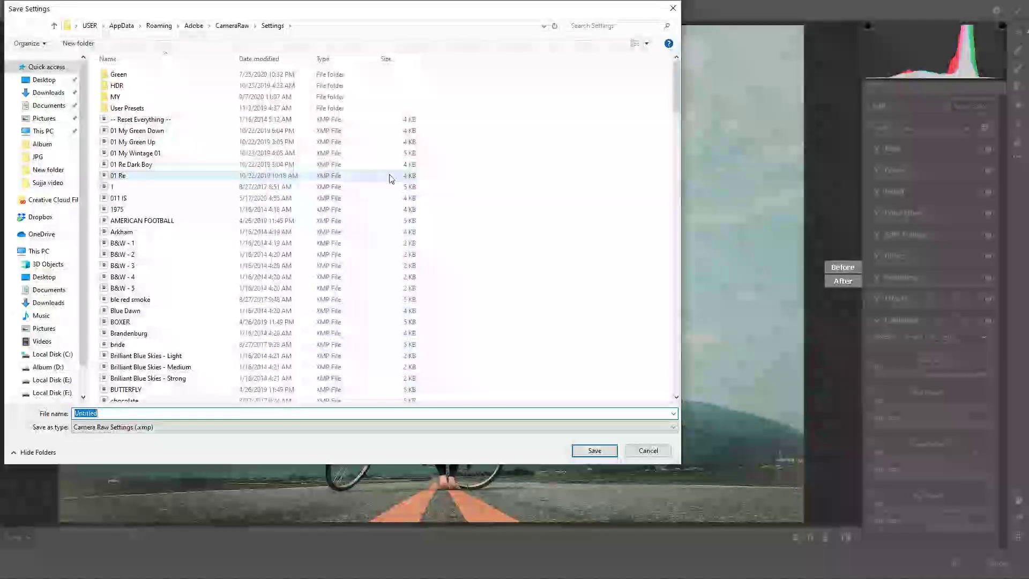
{"action": "double_click", "coordinate": [116, 97]}
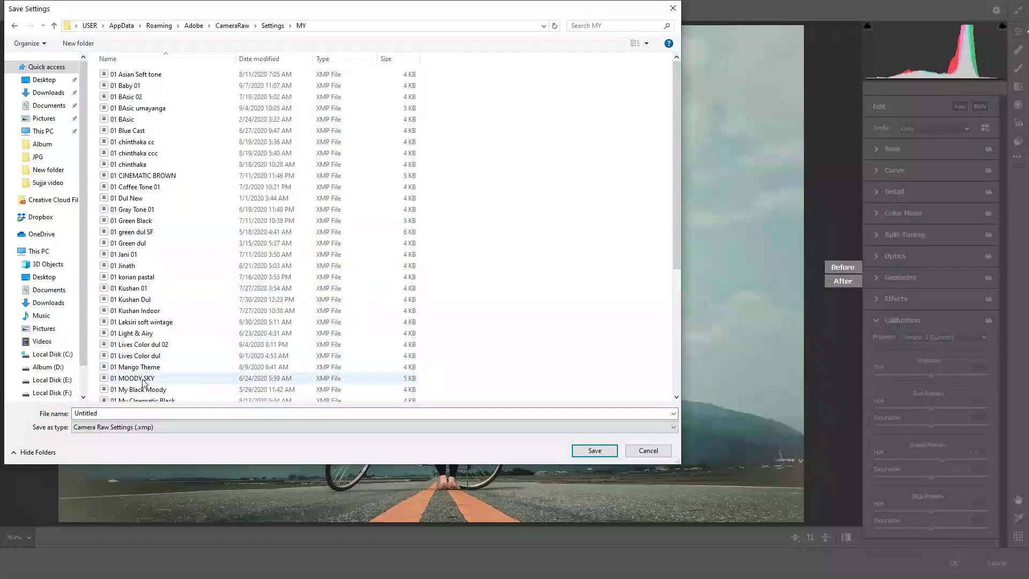
Step: Save the settings file as "01 My Soft Pastol 01" and apply the Camera Raw adjustments to the photo
{"action": "double_click", "coordinate": [124, 412]}
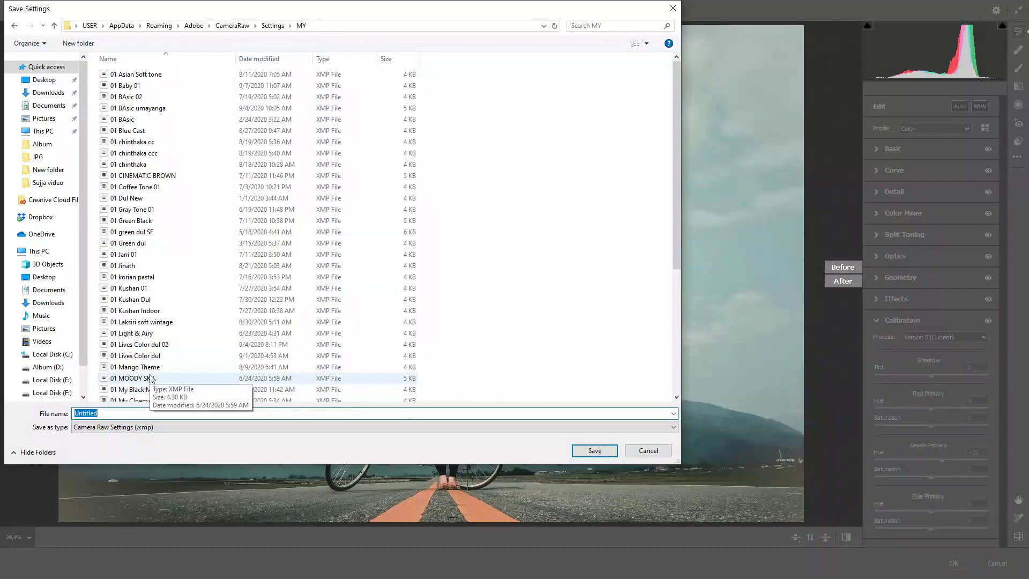
{"action": "type", "text": "01"}
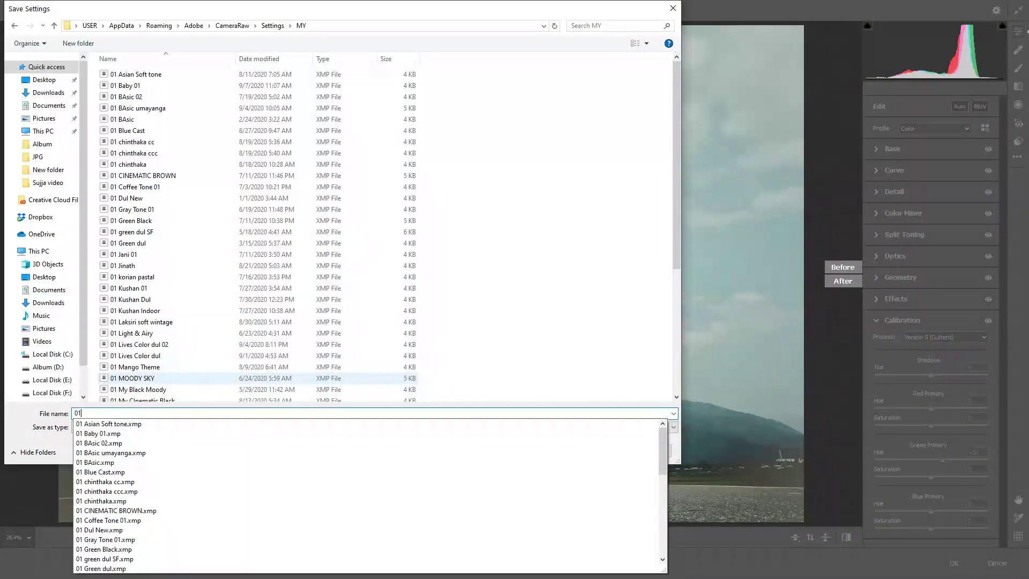
{"action": "type", "text": " M"}
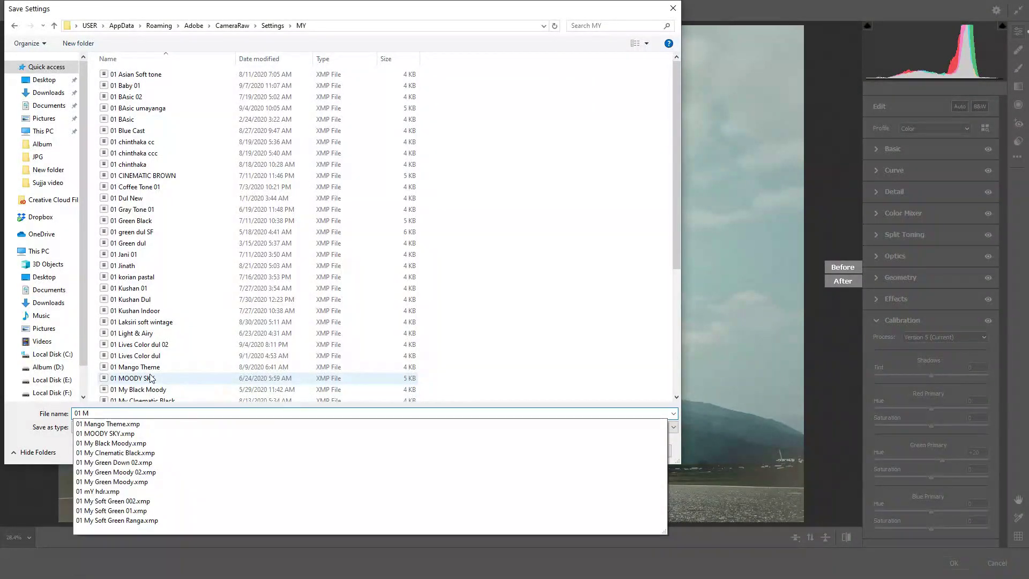
{"action": "type", "text": "y S"}
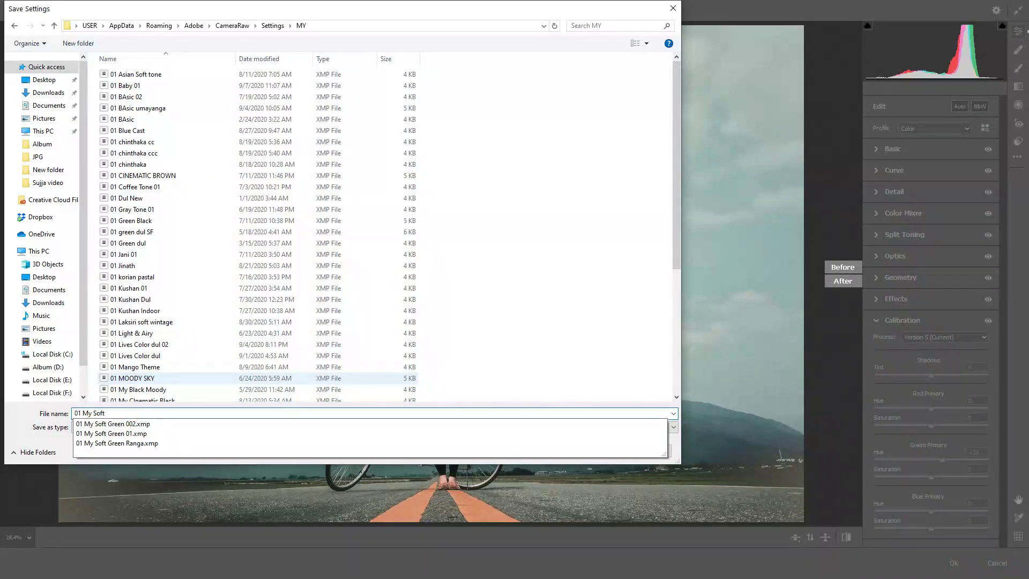
{"action": "type", "text": "oft O"}
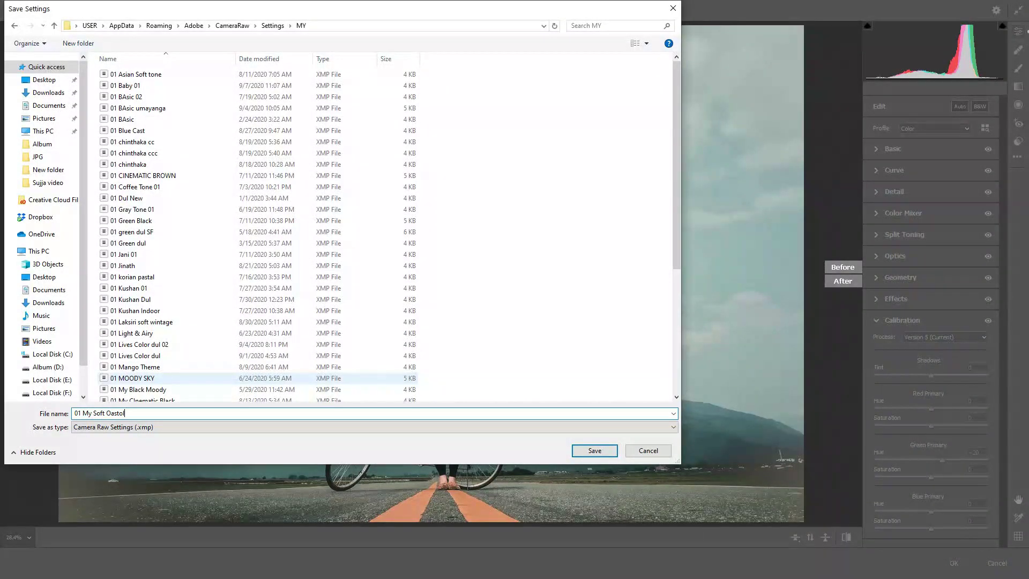
{"action": "key", "text": "BackSpace"}
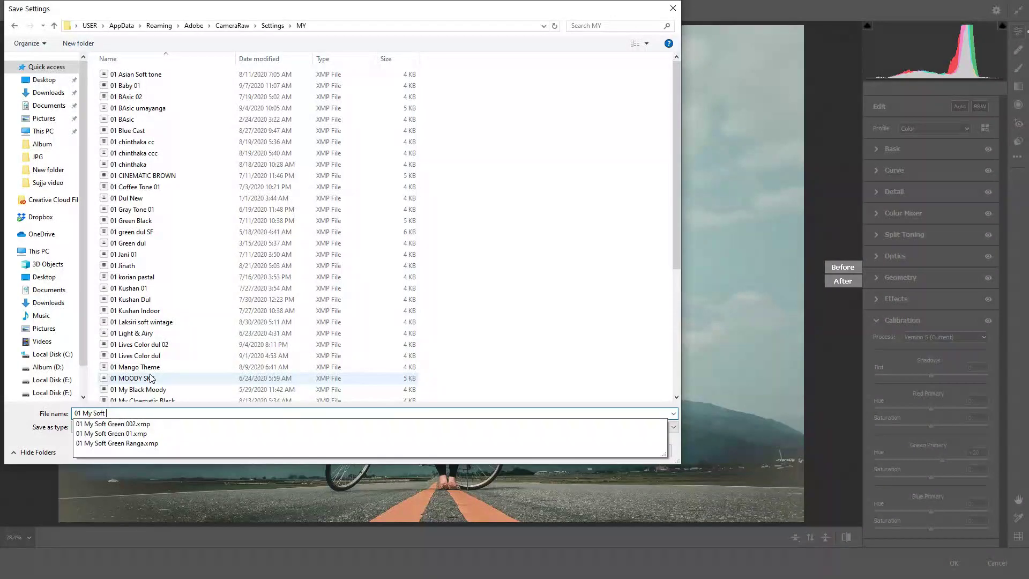
{"action": "type", "text": "Pas"}
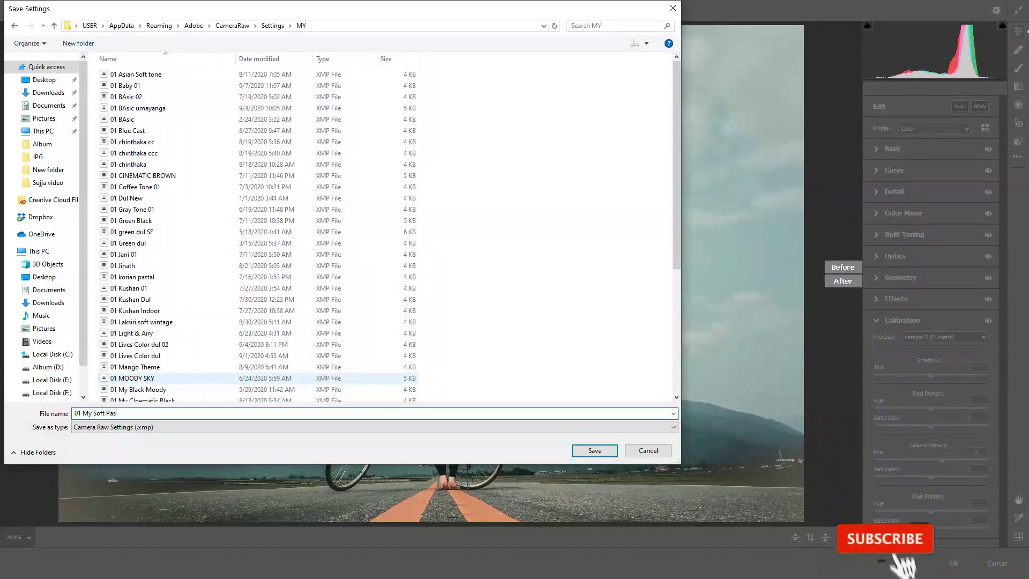
{"action": "type", "text": "tol 01"}
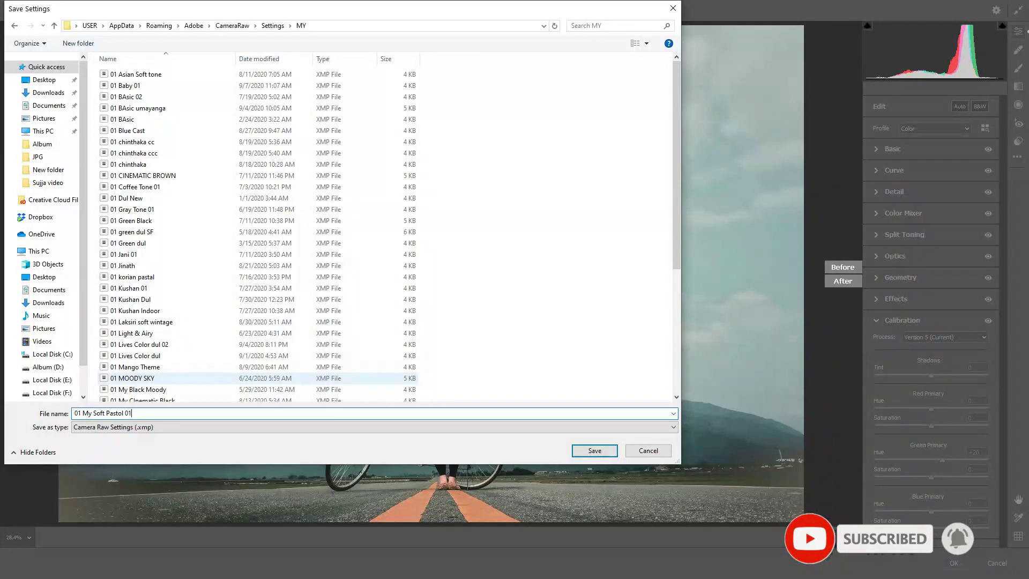
{"action": "left_click", "coordinate": [594, 450]}
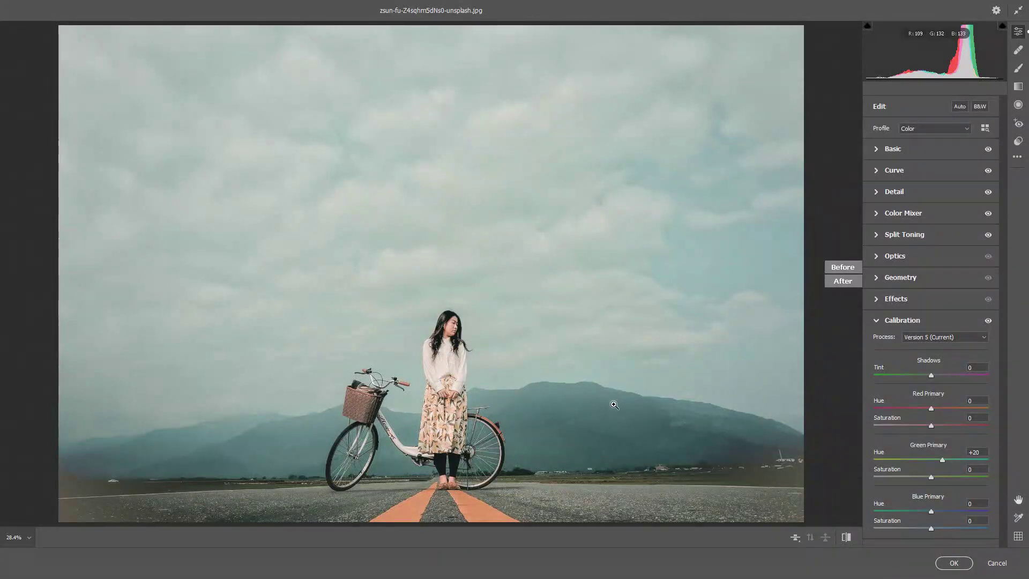
{"action": "left_click", "coordinate": [954, 563]}
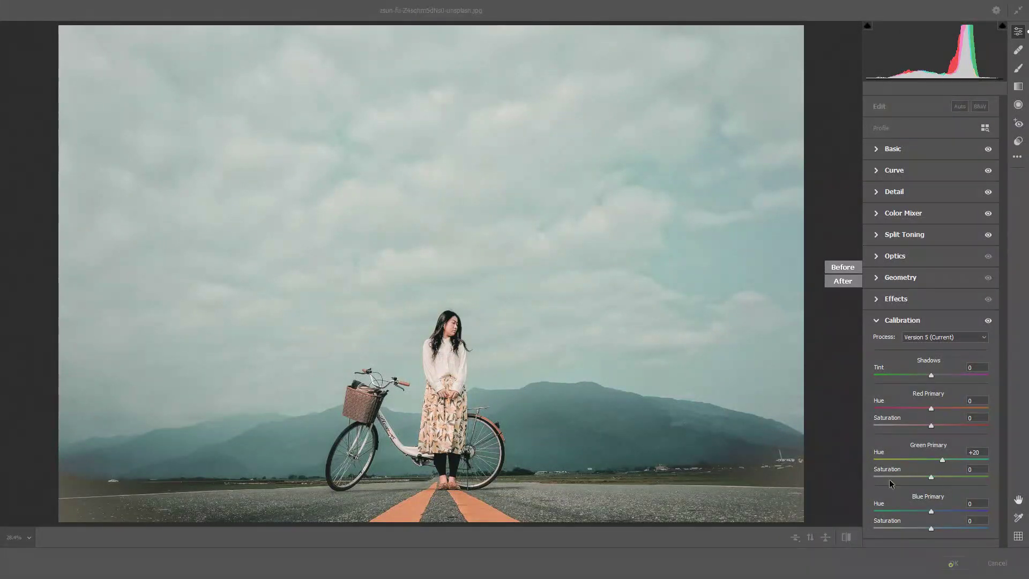